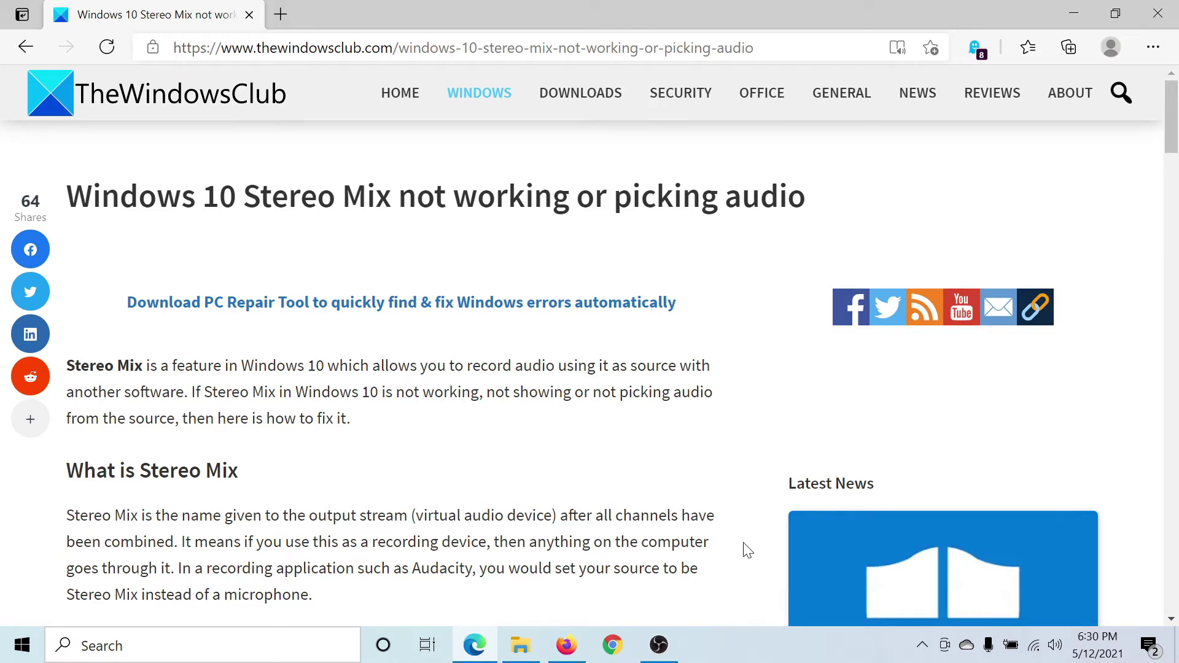
Step: Open the Sound dialog from the taskbar speaker icon's Sounds option
{"action": "right_click", "coordinate": [1056, 650]}
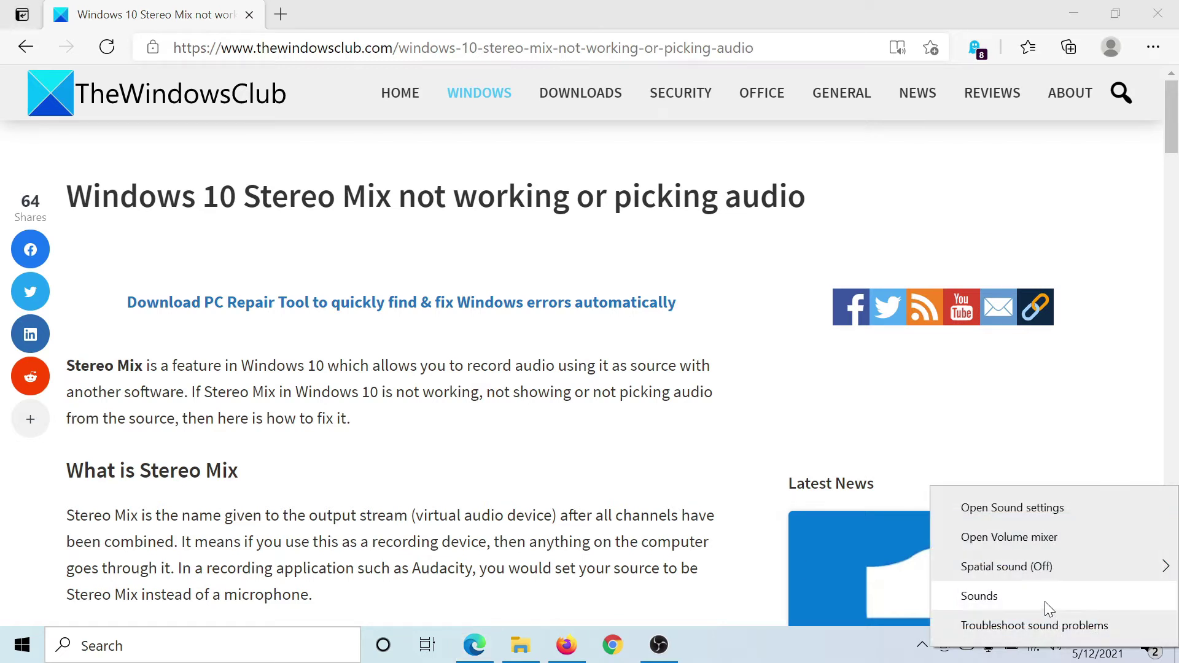
{"action": "left_click", "coordinate": [979, 597]}
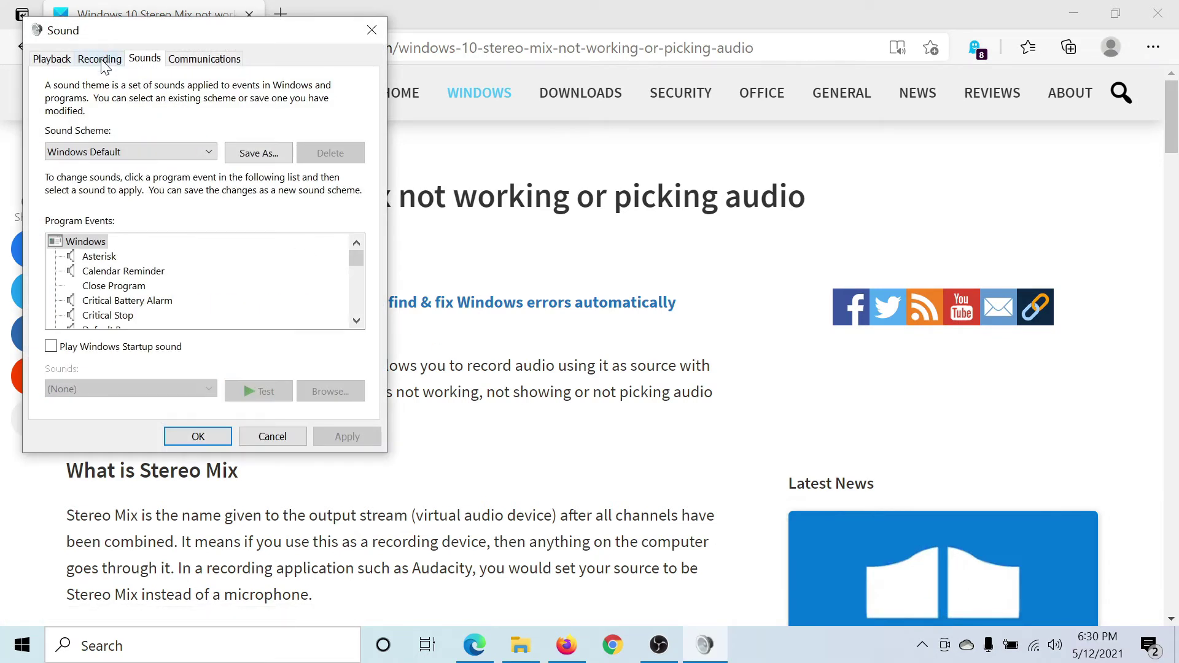
Step: On the Recording tab, confirm Show Disabled and Show Disconnected Devices are ticked
{"action": "left_click", "coordinate": [103, 61]}
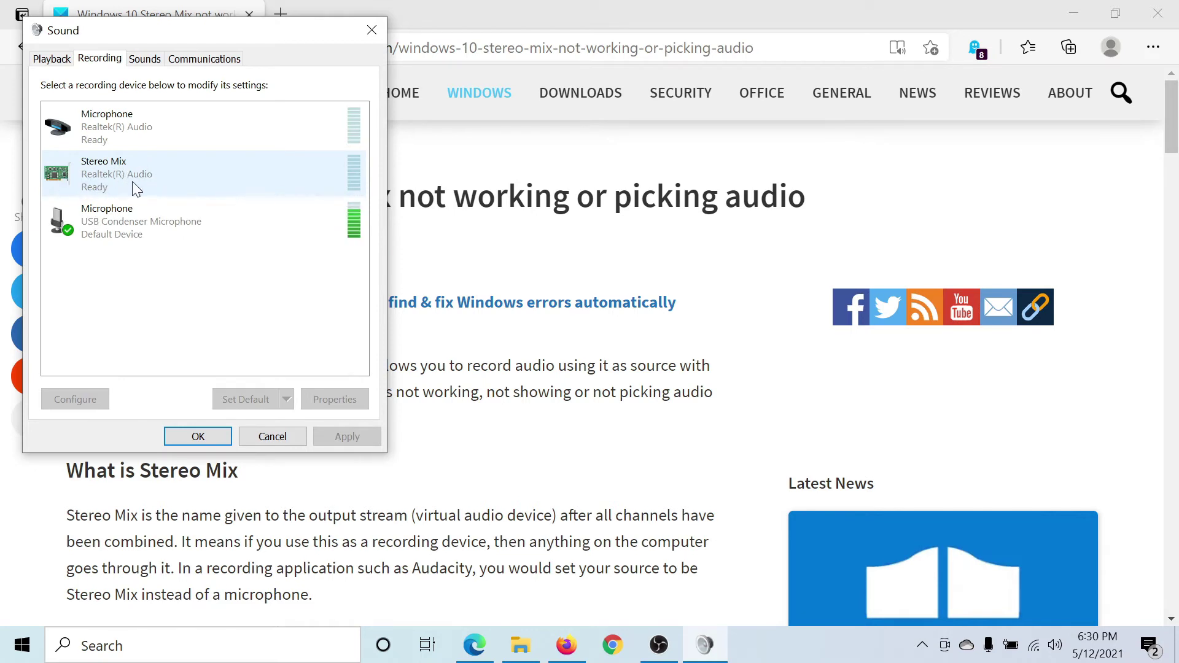
{"action": "right_click", "coordinate": [166, 295]}
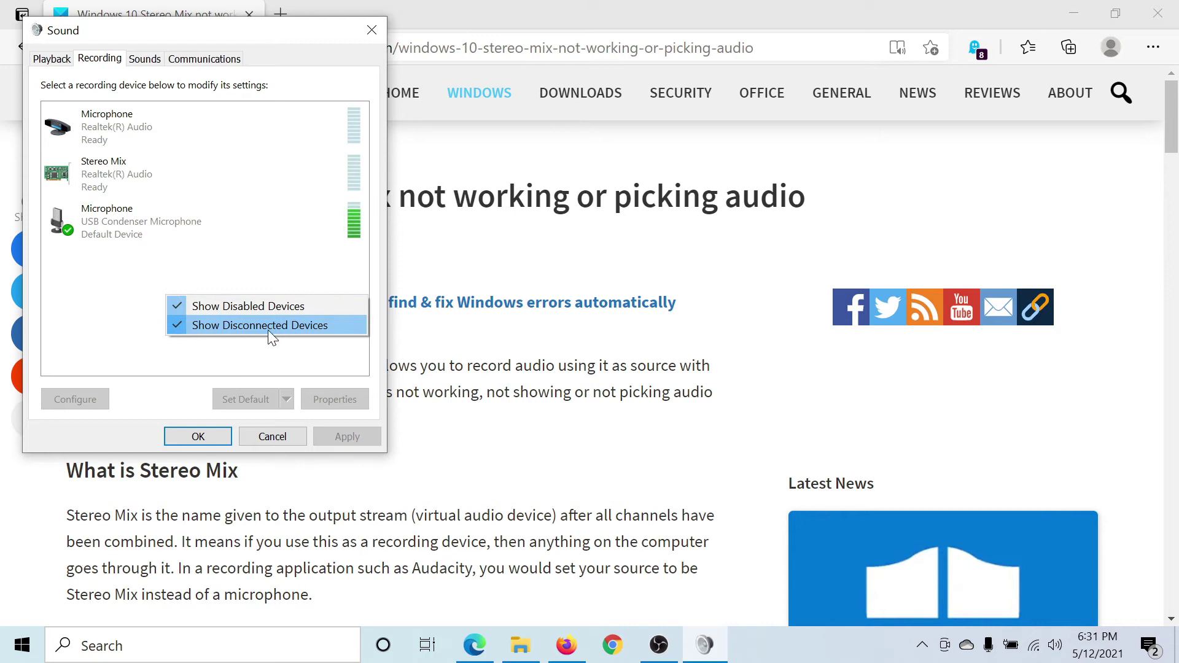
{"action": "left_click", "coordinate": [192, 284]}
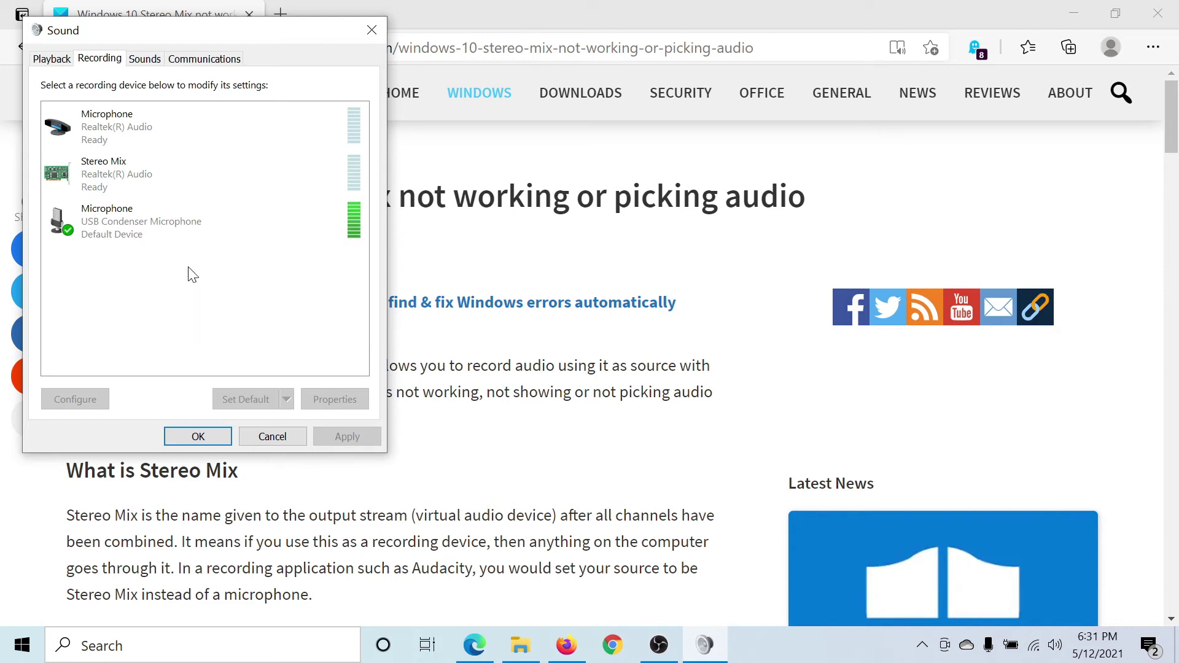
{"action": "right_click", "coordinate": [124, 173]}
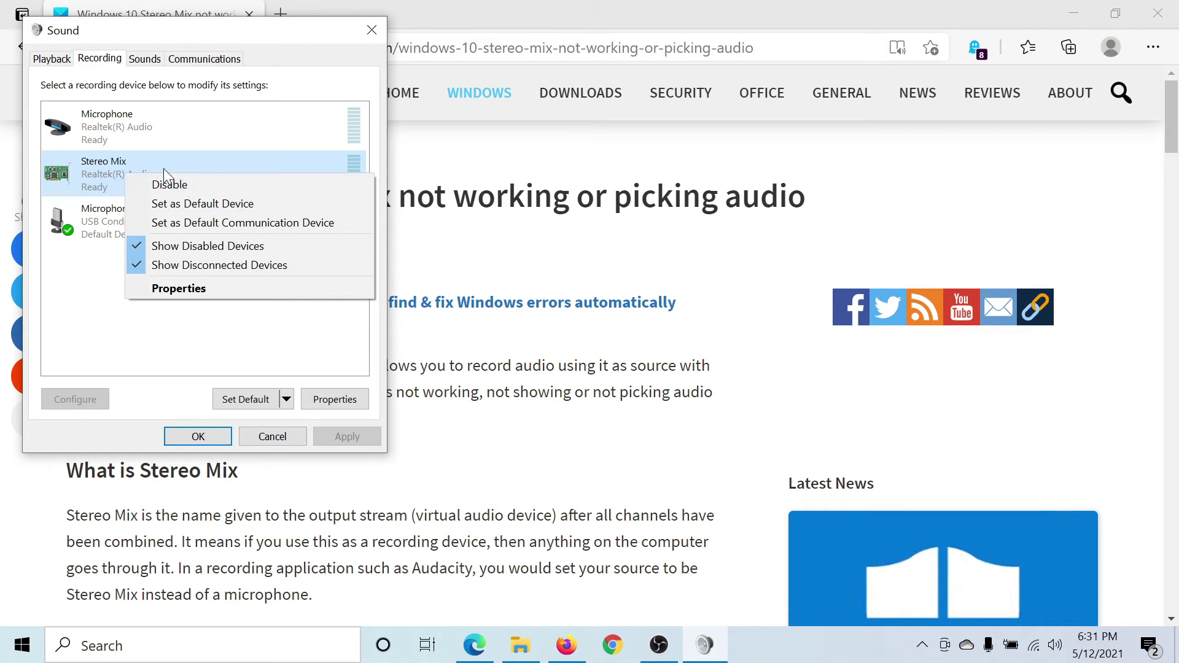
{"action": "left_click", "coordinate": [78, 268]}
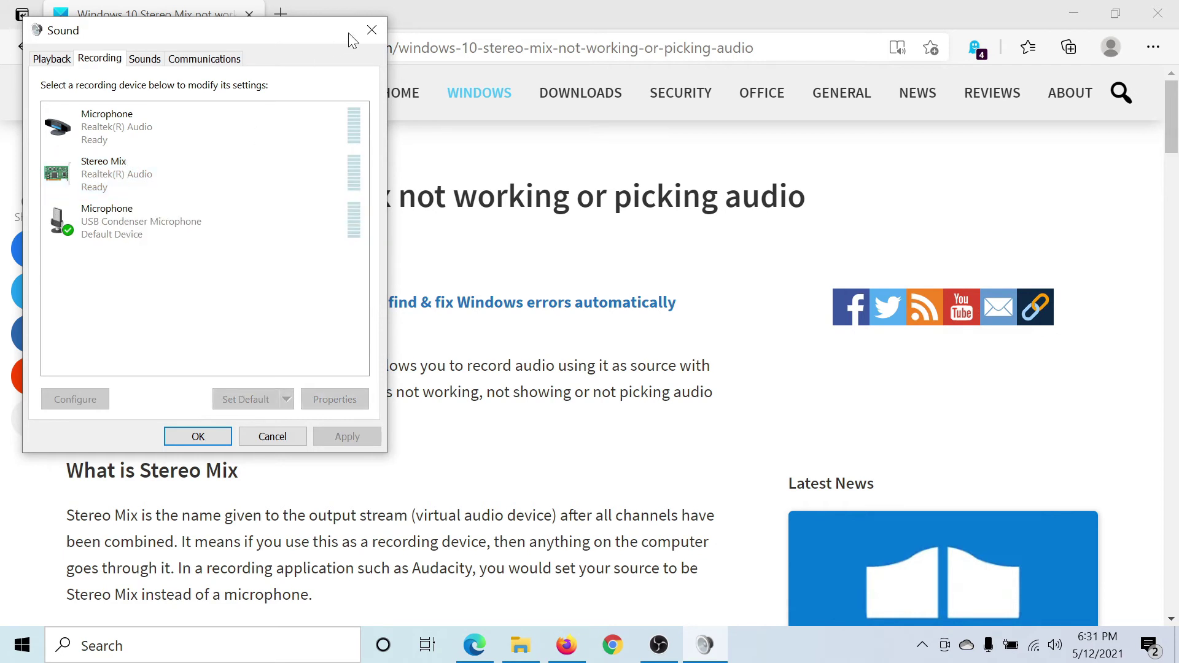
Step: Close the Sound dialog to return to the Stereo Mix article in Edge
{"action": "left_click", "coordinate": [371, 30]}
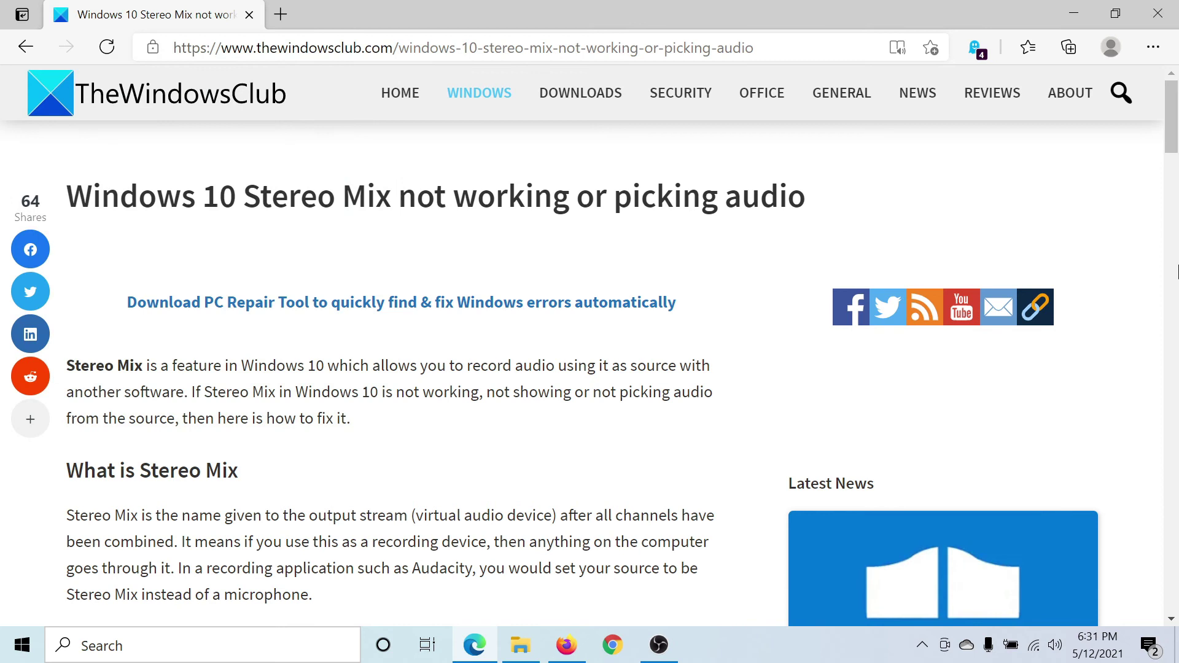